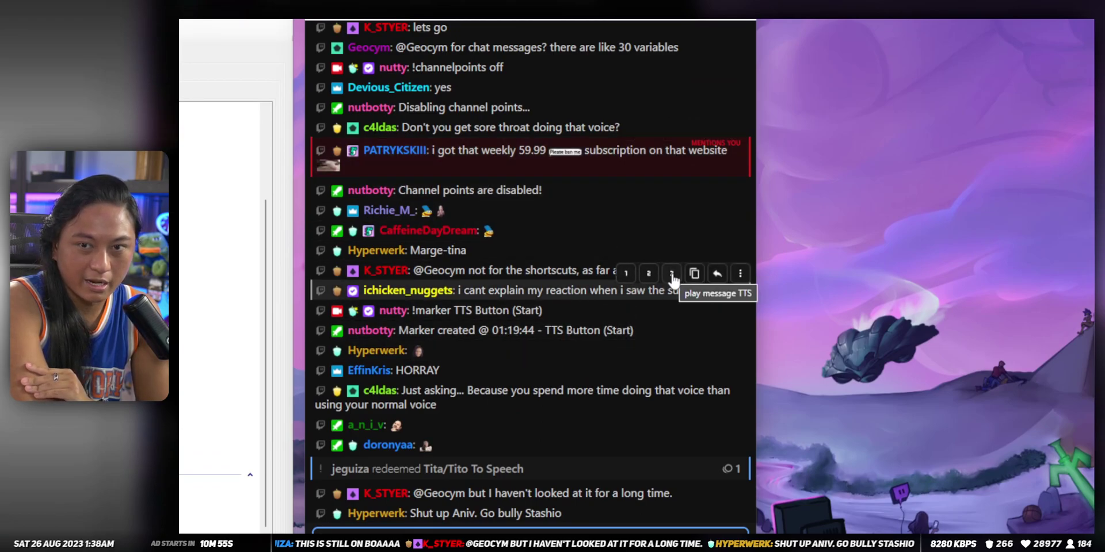
Run the play message TTS quick action on a chat message
click(672, 276)
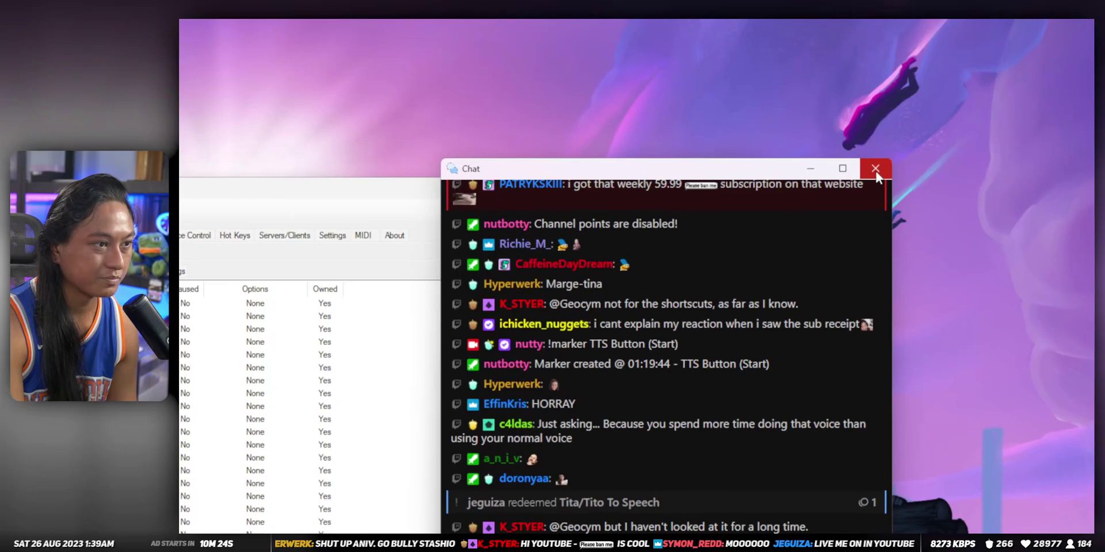
Close the Chat window, reopen it from Streamer.bot, and arrange it larger beside the main window
click(873, 168)
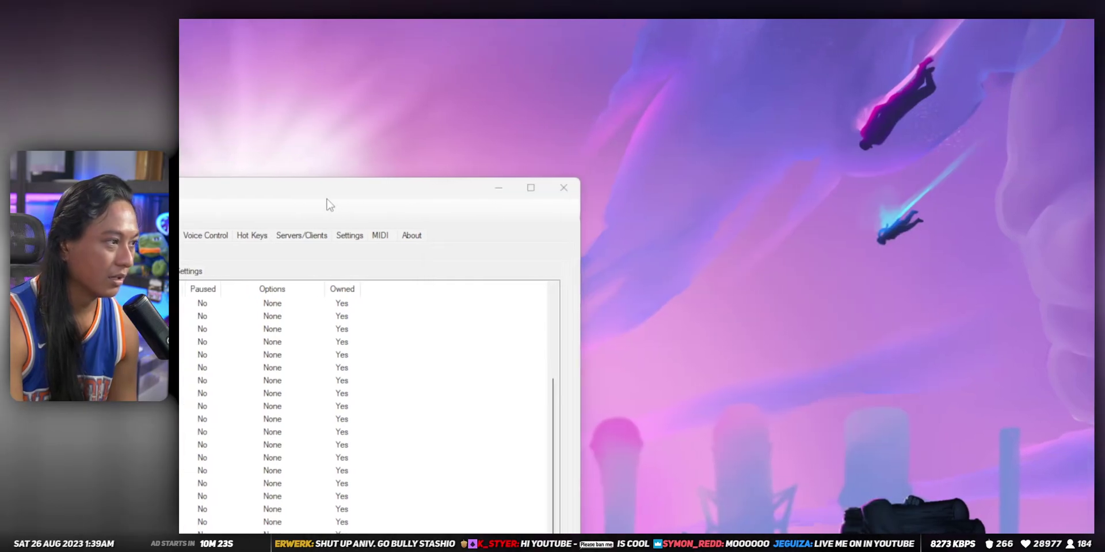
drag(325, 202, 713, 201)
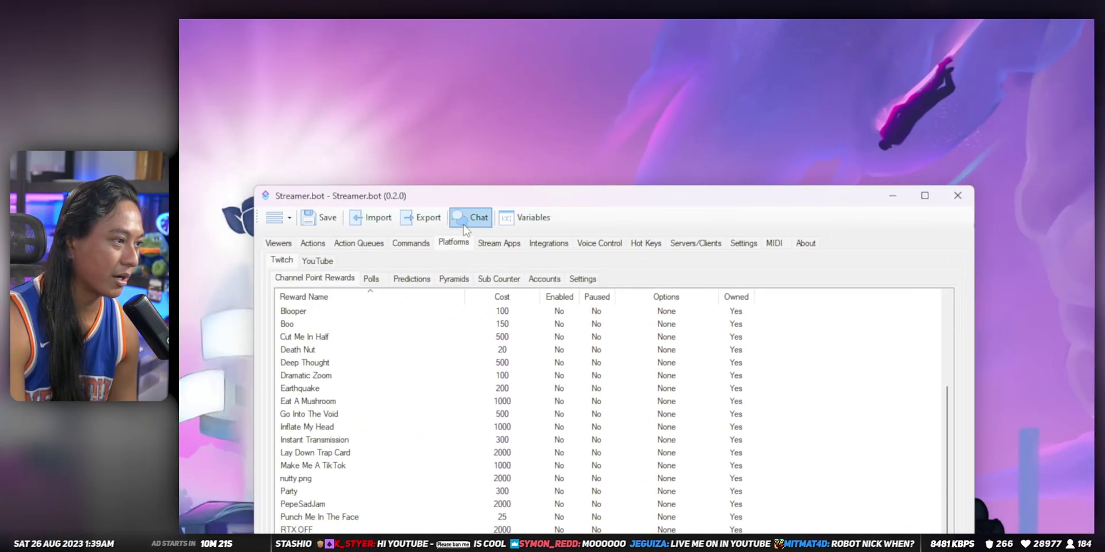
click(469, 218)
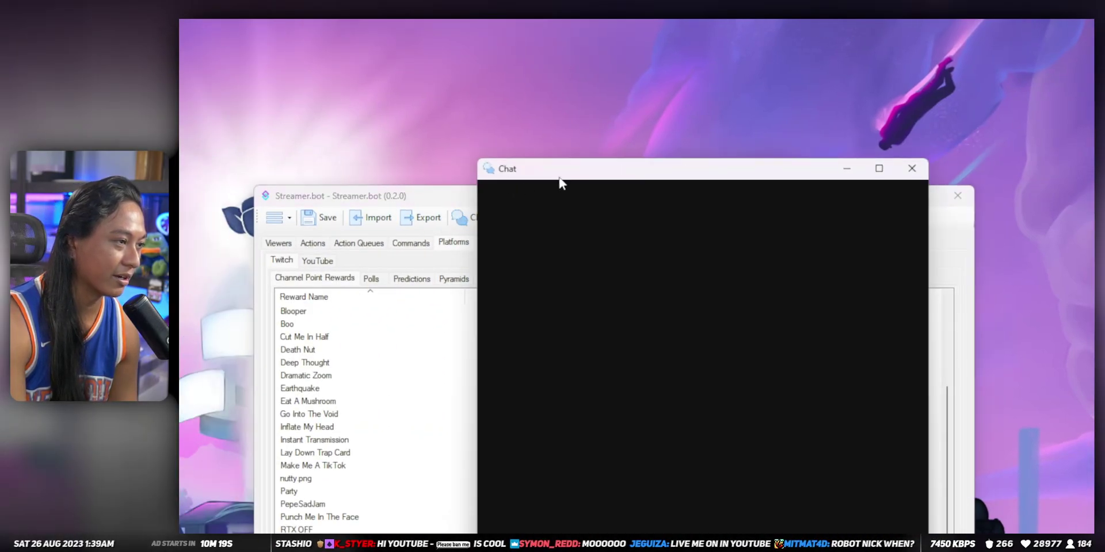
drag(560, 180, 630, 138)
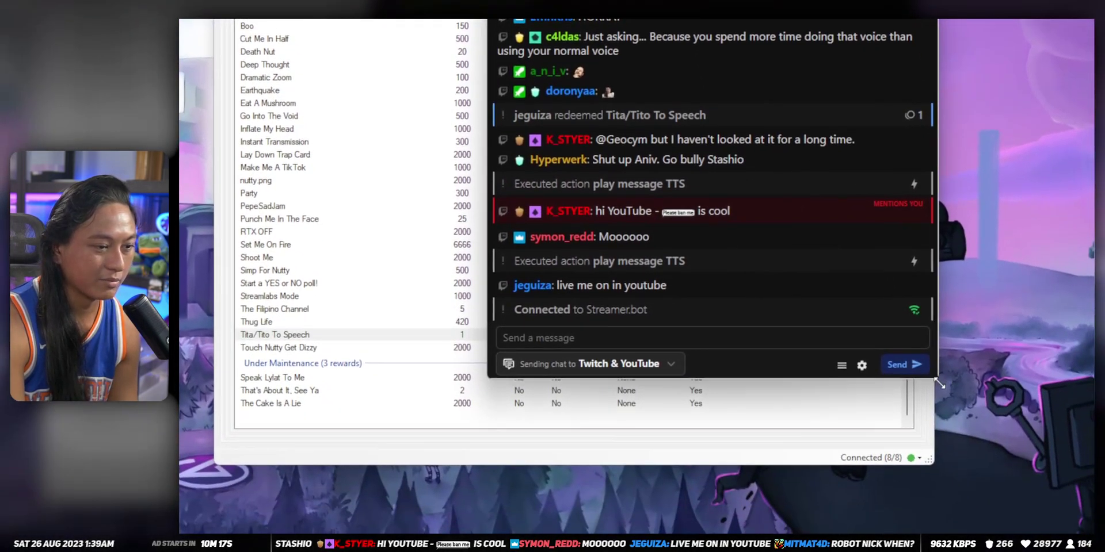
drag(940, 384, 964, 539)
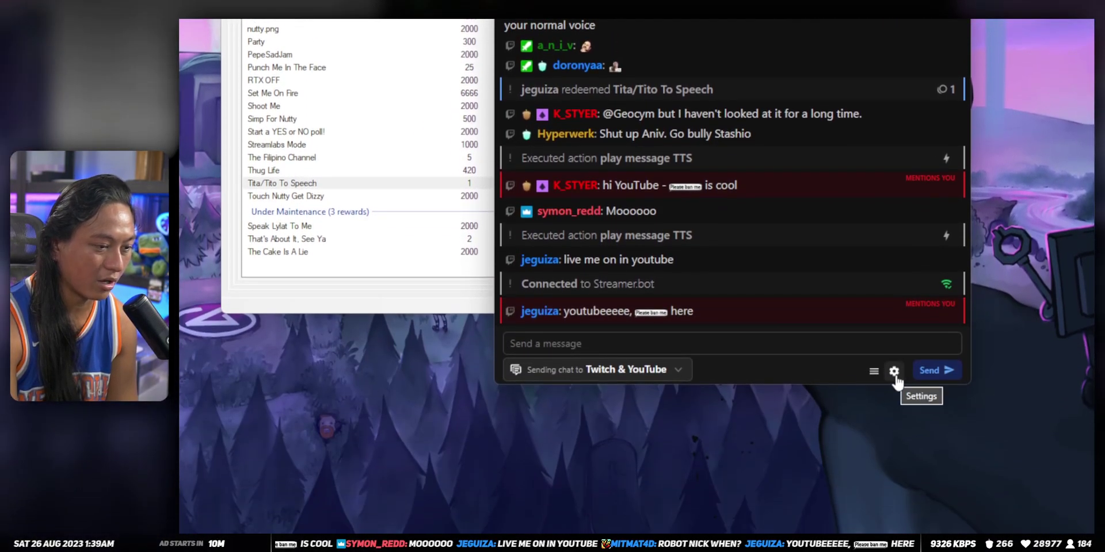
Open the chat settings and examine the actions assigned to slots 1, 2 and 3 of the Quick Action Bar
click(894, 372)
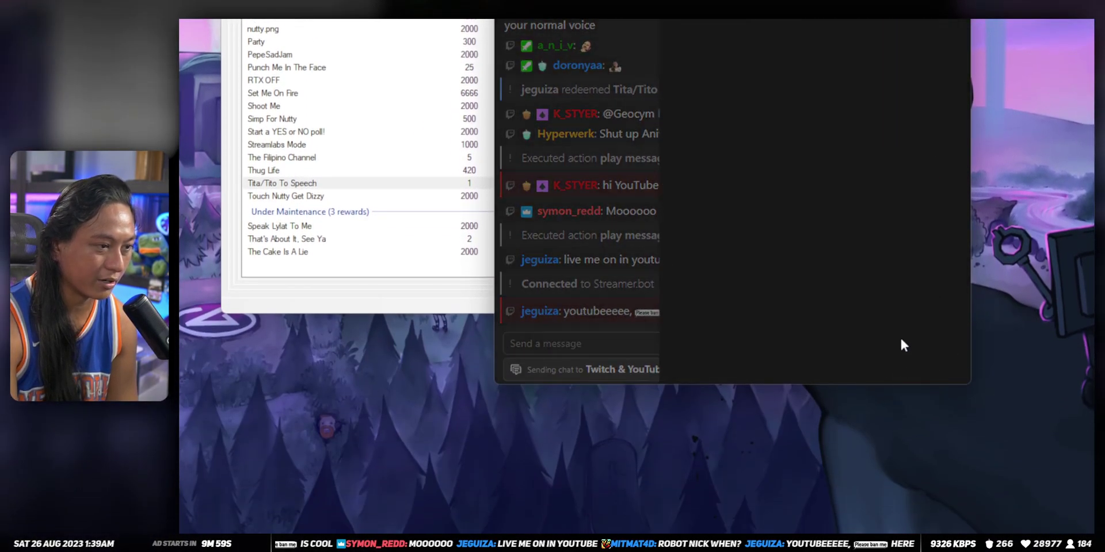
drag(667, 160, 857, 175)
click(842, 288)
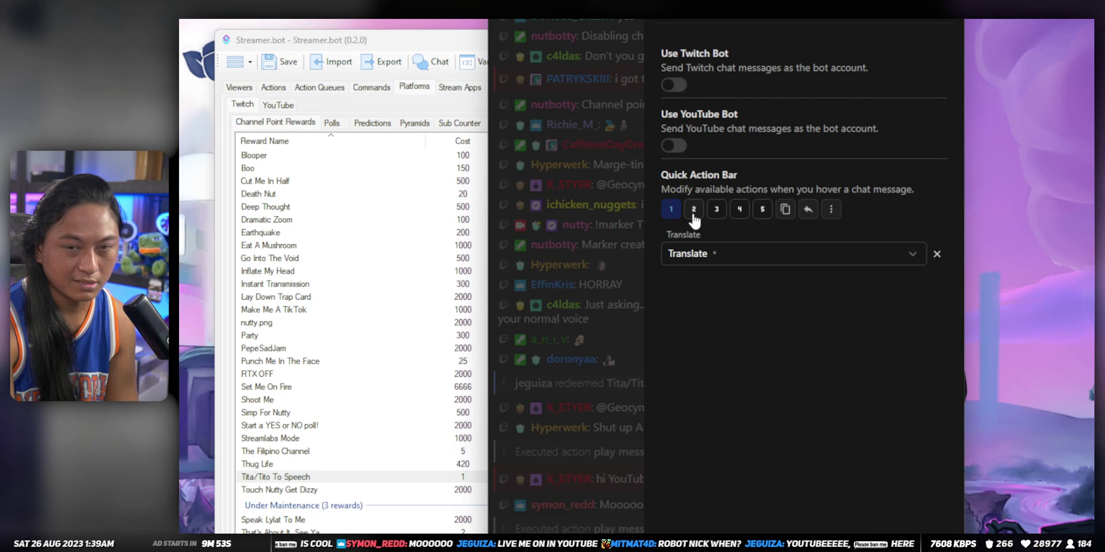
click(708, 253)
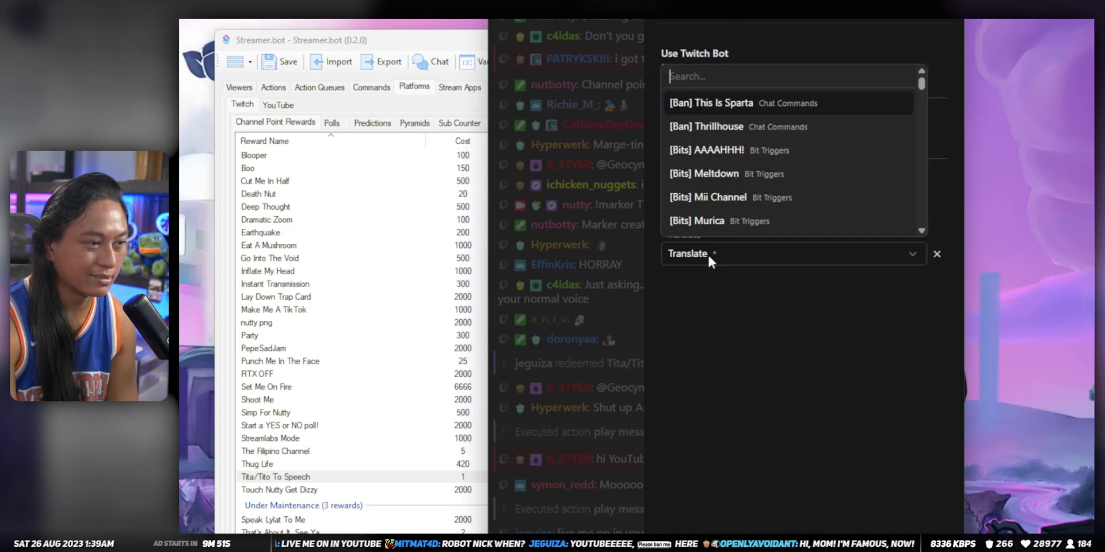
click(703, 251)
click(699, 213)
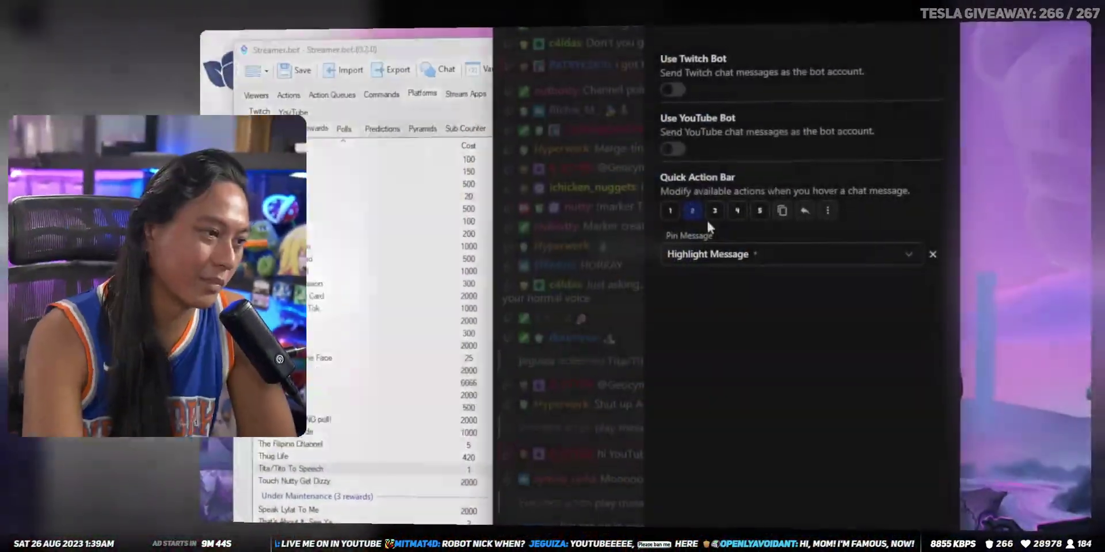
click(716, 209)
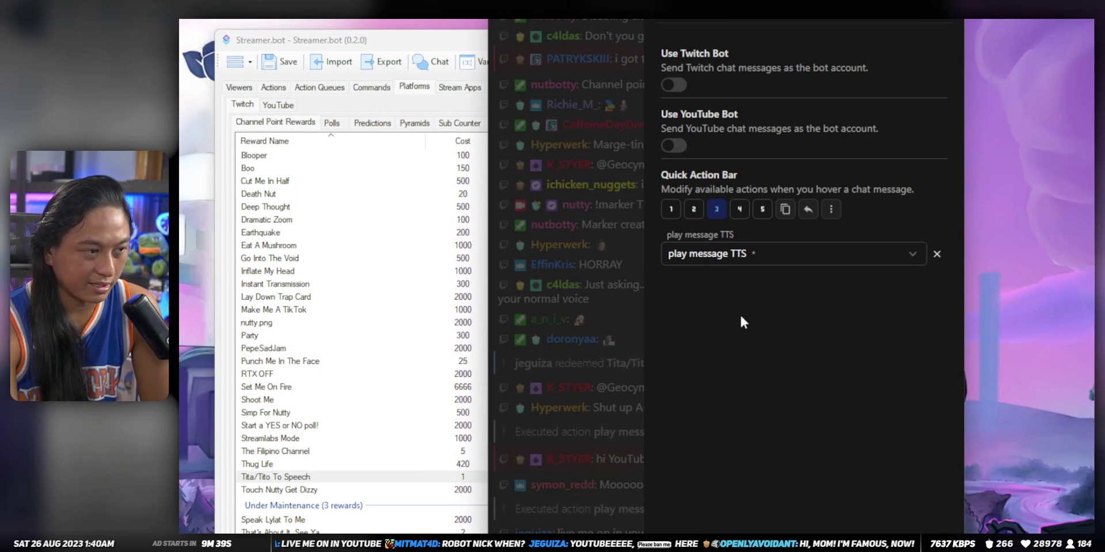
Browse the actions available for Quick Action Bar slot 3 without changing the assignment, and close the chat settings
click(755, 257)
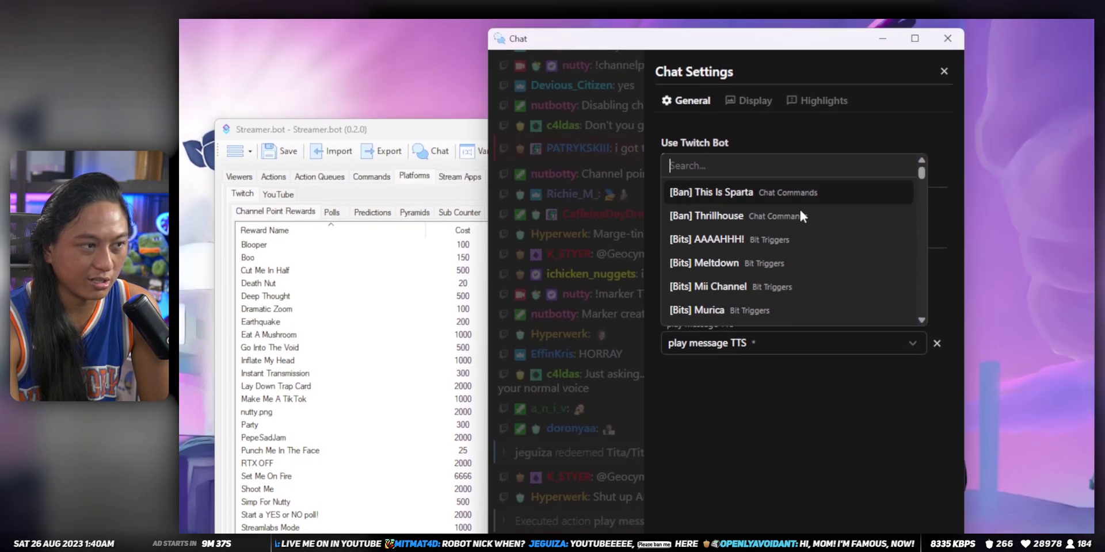
scroll(756, 265, down, 15)
scroll(788, 305, down, 6)
click(805, 419)
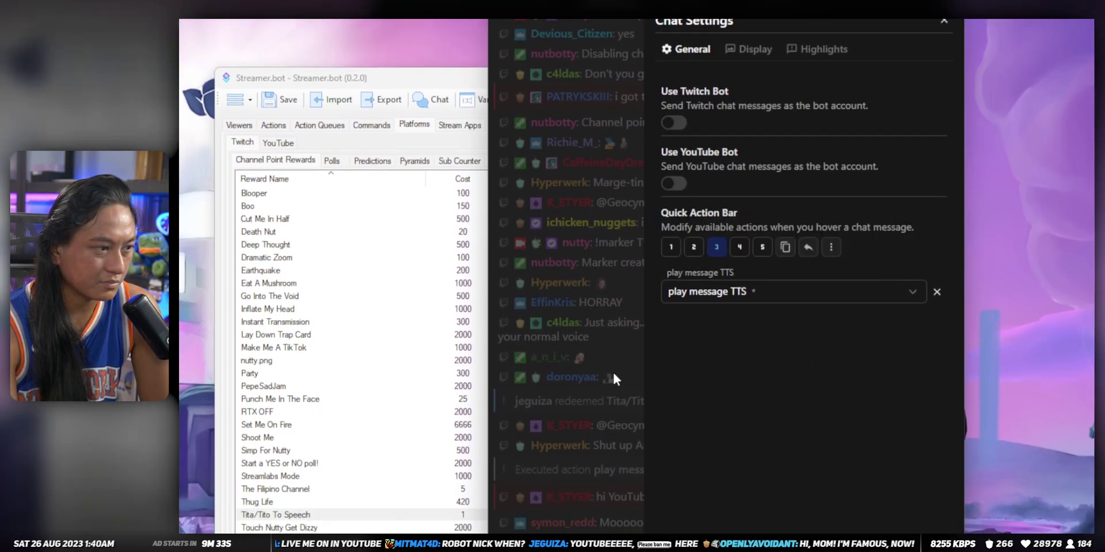
click(623, 348)
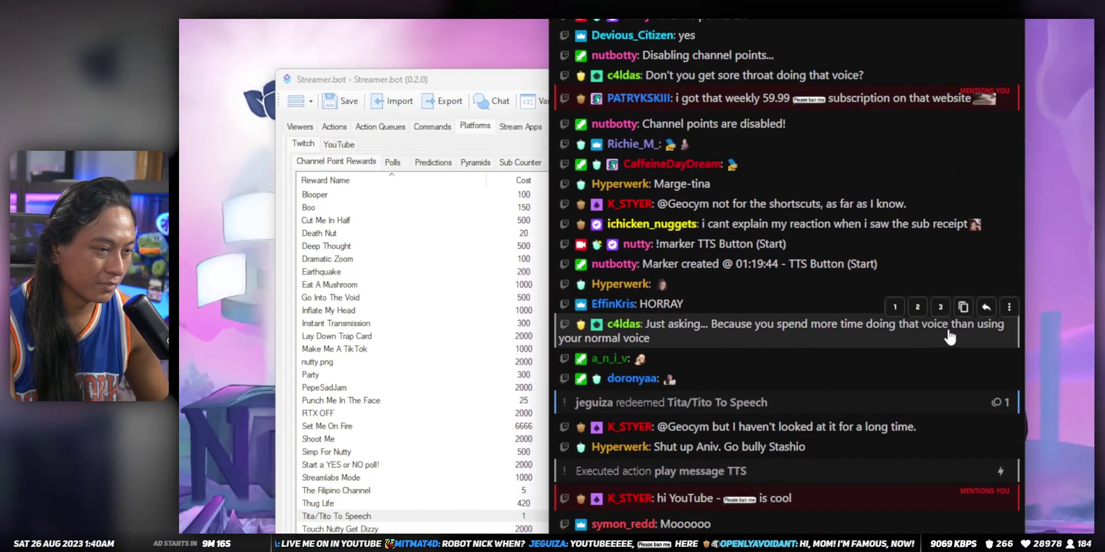
Run quick action 3 on the chat message that starts with "Just asking..."
click(940, 309)
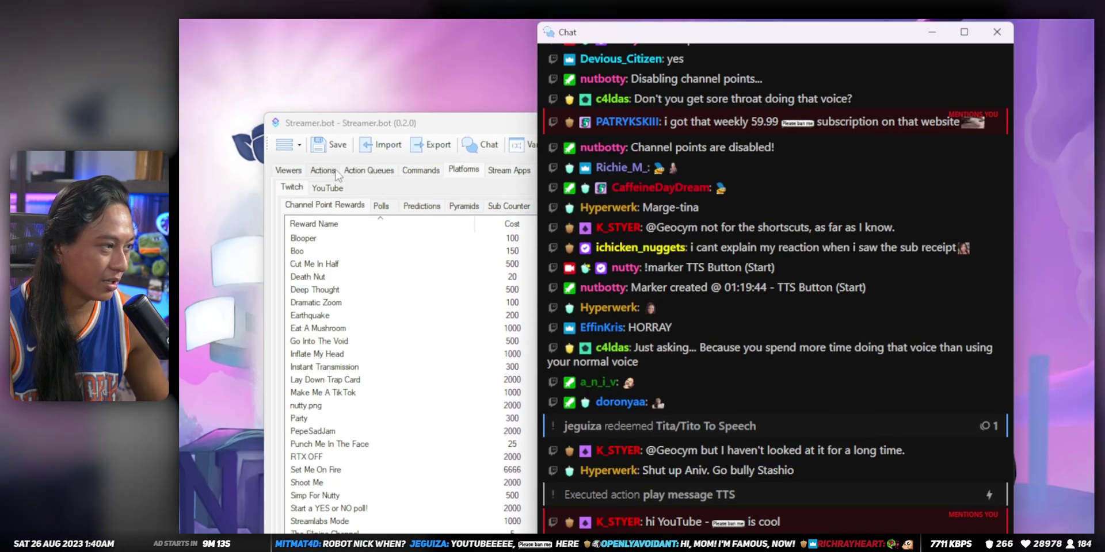
Filter the actions by "play message" and select the Speaker.bot Speak sub-action of play message TTS
click(323, 127)
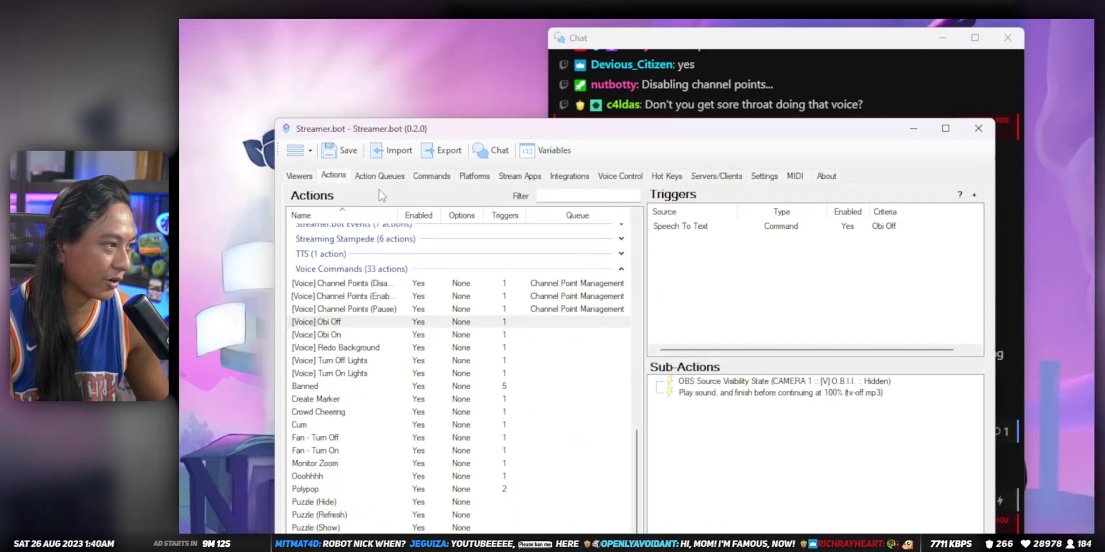
text(play message)
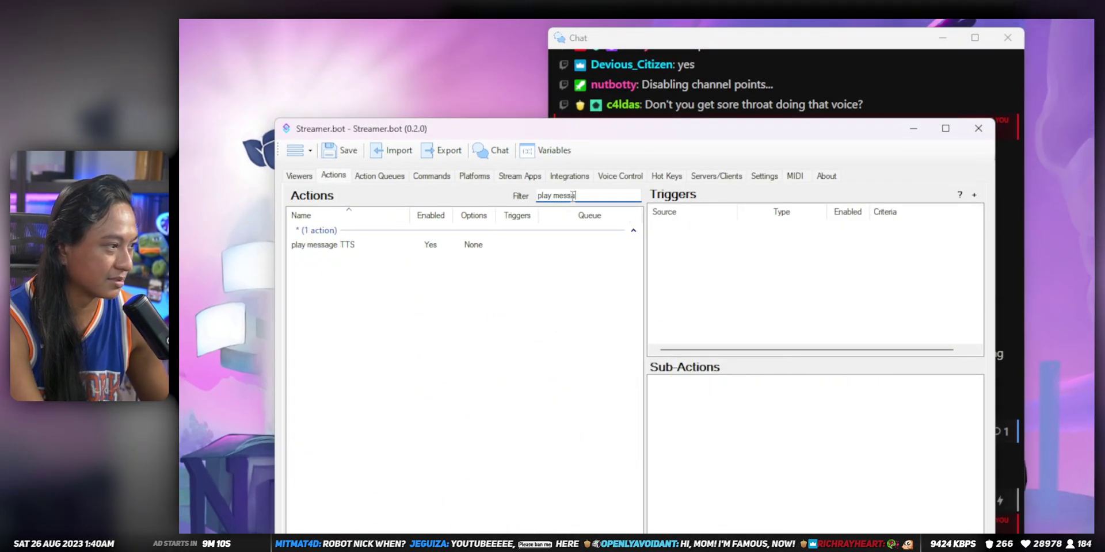
click(410, 245)
click(714, 381)
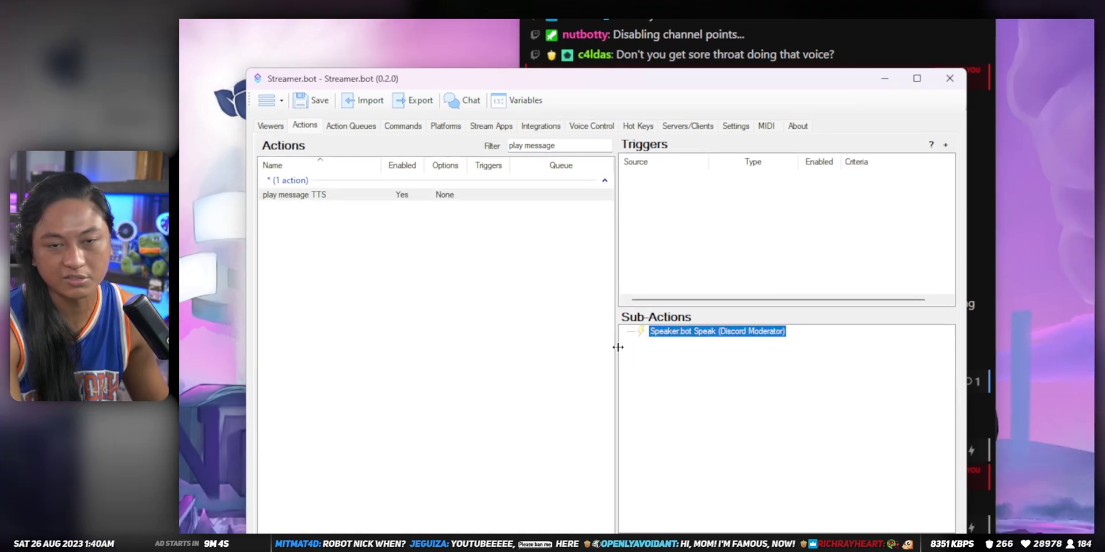
Look up Speak among the Speaker.bot sub-action types and open the existing Speak sub-action for editing
right_click(631, 346)
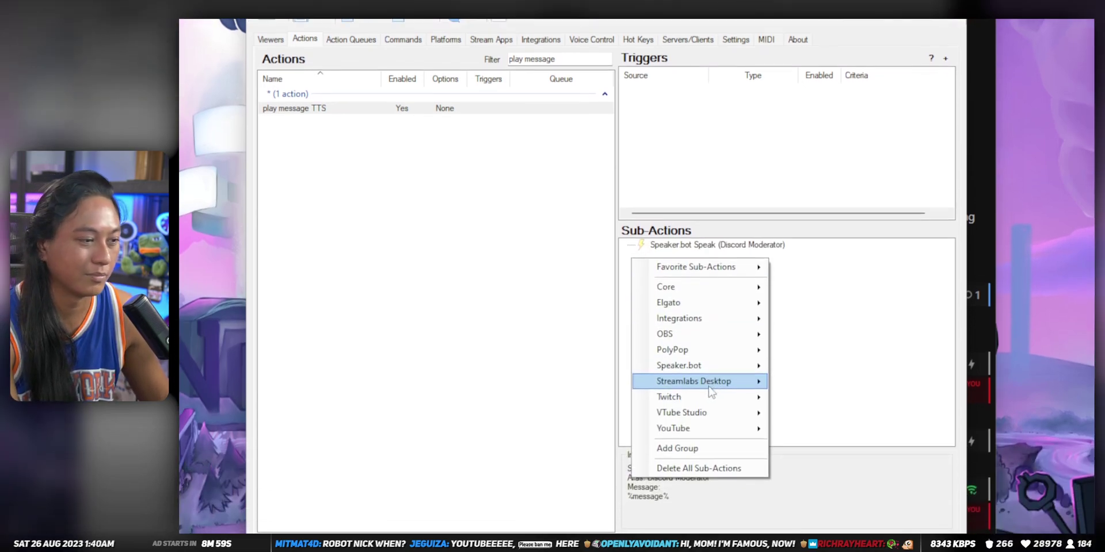
mouse_move(714, 365)
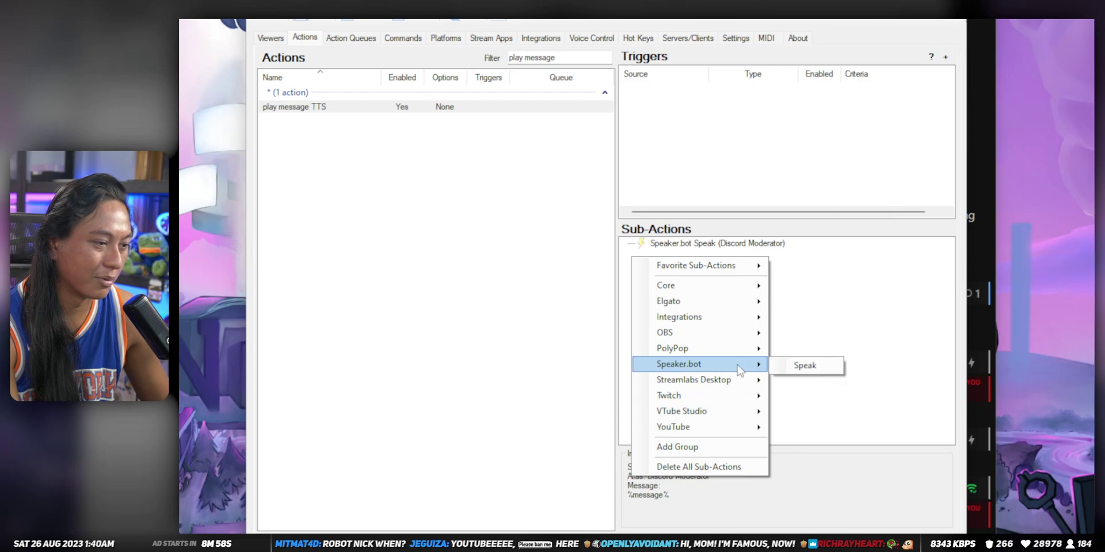
right_click(765, 243)
click(809, 455)
Examine the %message% variable and the Discord Moderator voice alias in the Speaker.bot Speak settings
double_click(561, 214)
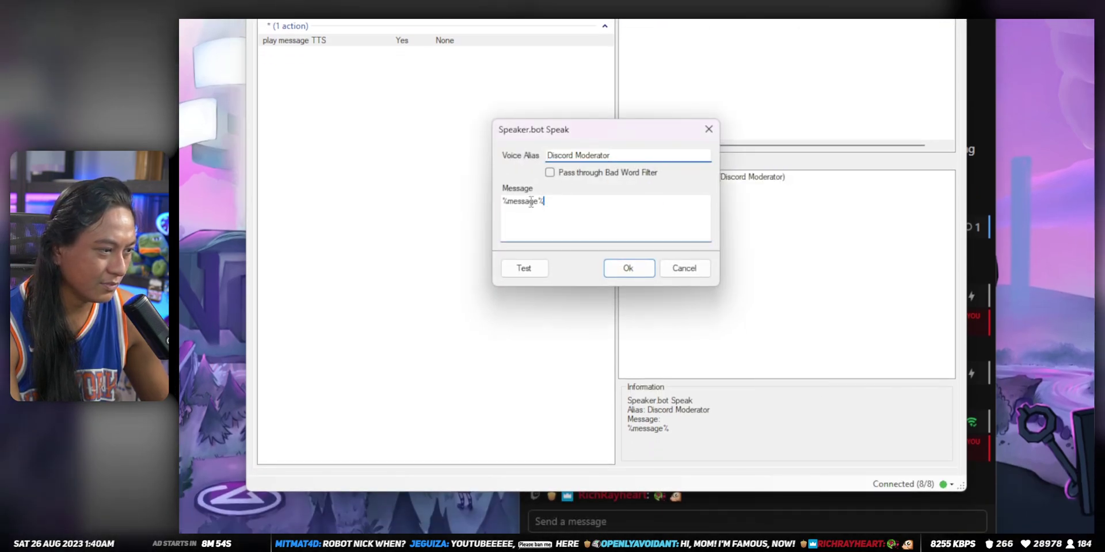
click(564, 209)
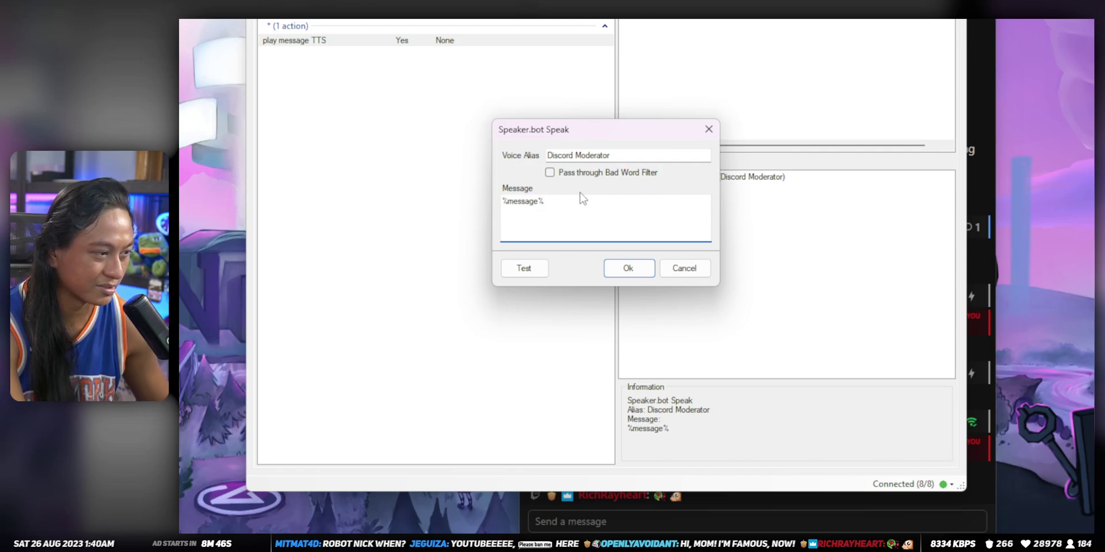
key(ctrl+a)
key(Right)
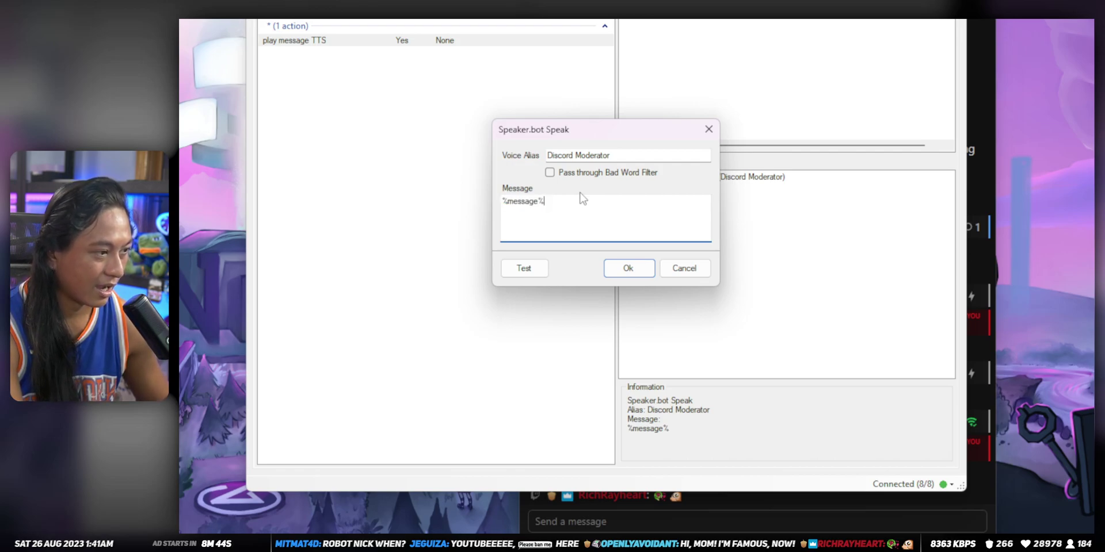
drag(623, 156, 500, 155)
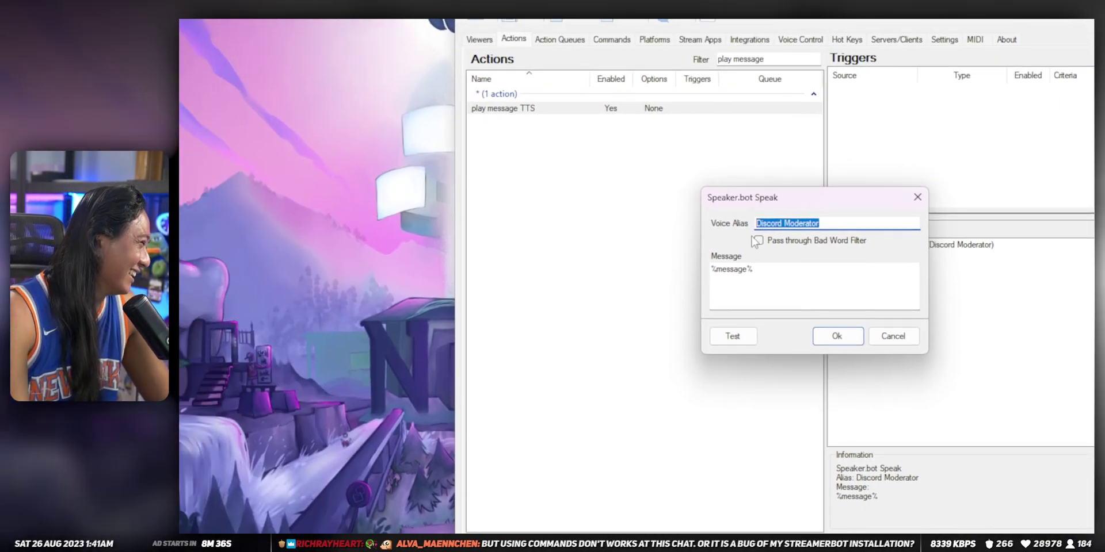
drag(835, 228, 749, 224)
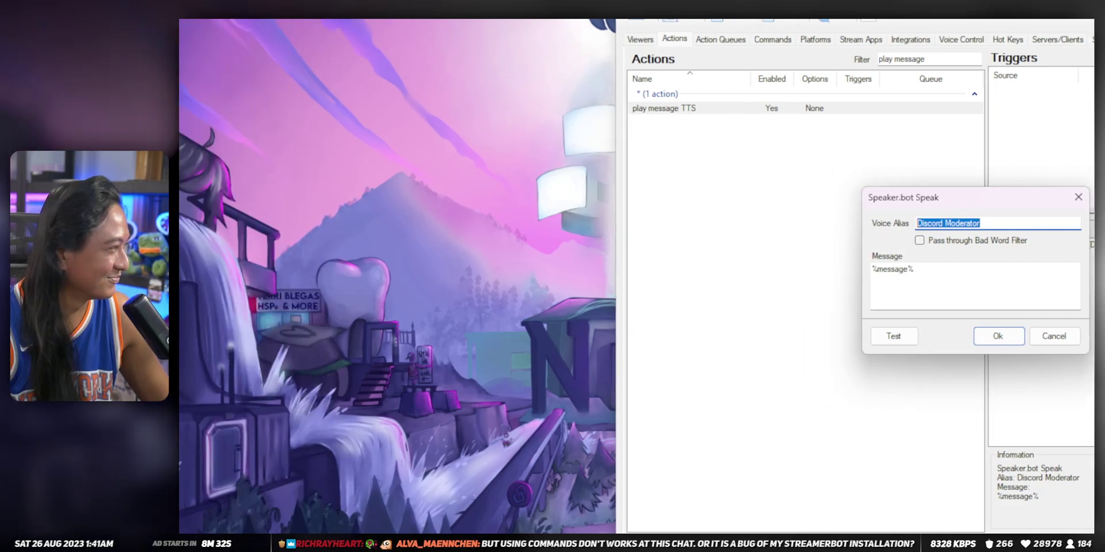
Switch to Speaker.bot and inspect the Discord Moderator entry in its voice alias settings
drag(182, 166, 951, 212)
click(939, 251)
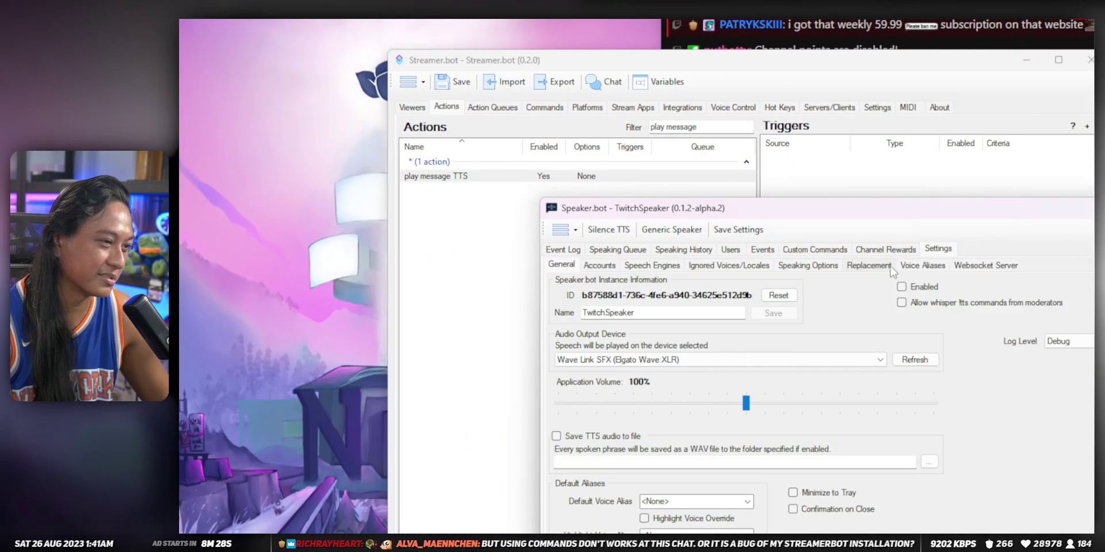
click(922, 266)
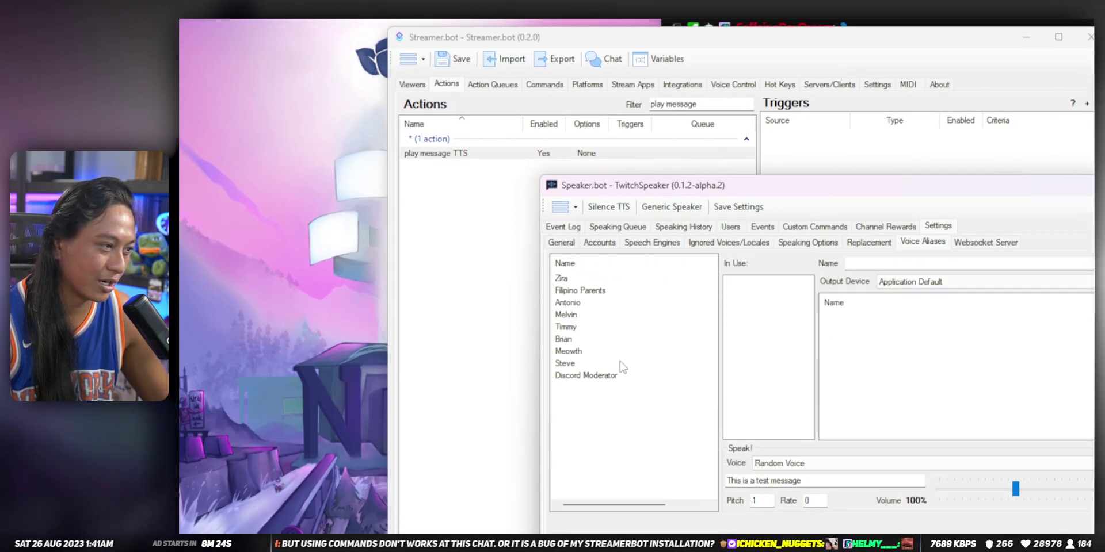
click(622, 375)
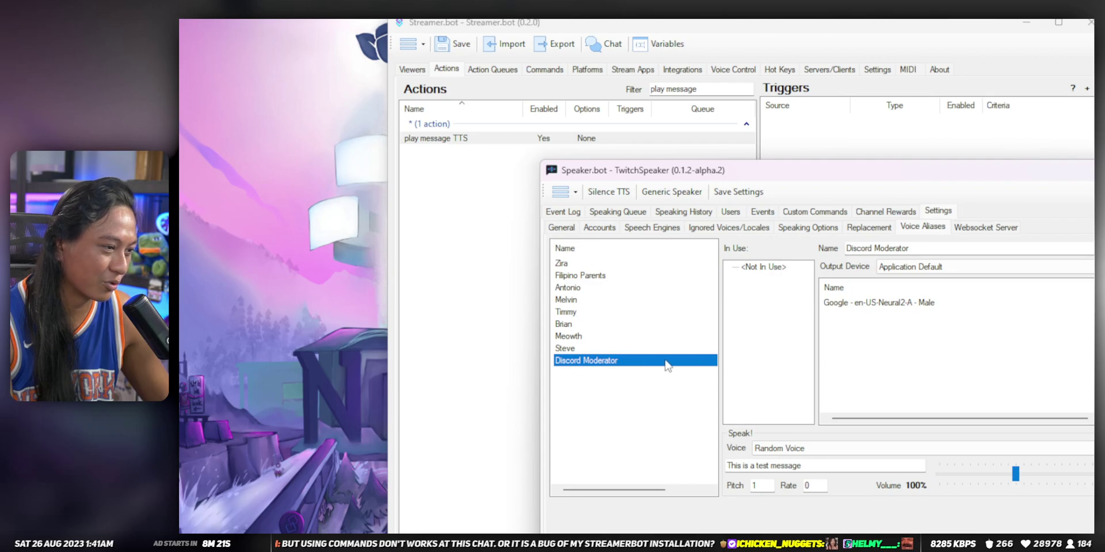
Return to Streamer.bot and confirm the Speak sub-action with the Discord Moderator alias and the %message% text
drag(1031, 175, 511, 175)
click(611, 175)
click(689, 285)
double_click(689, 284)
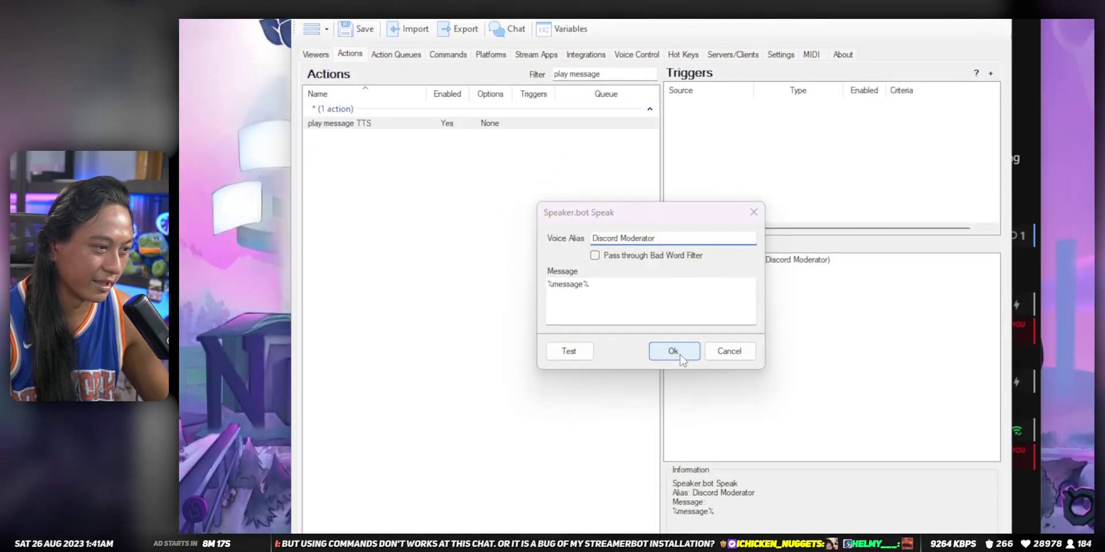
click(671, 400)
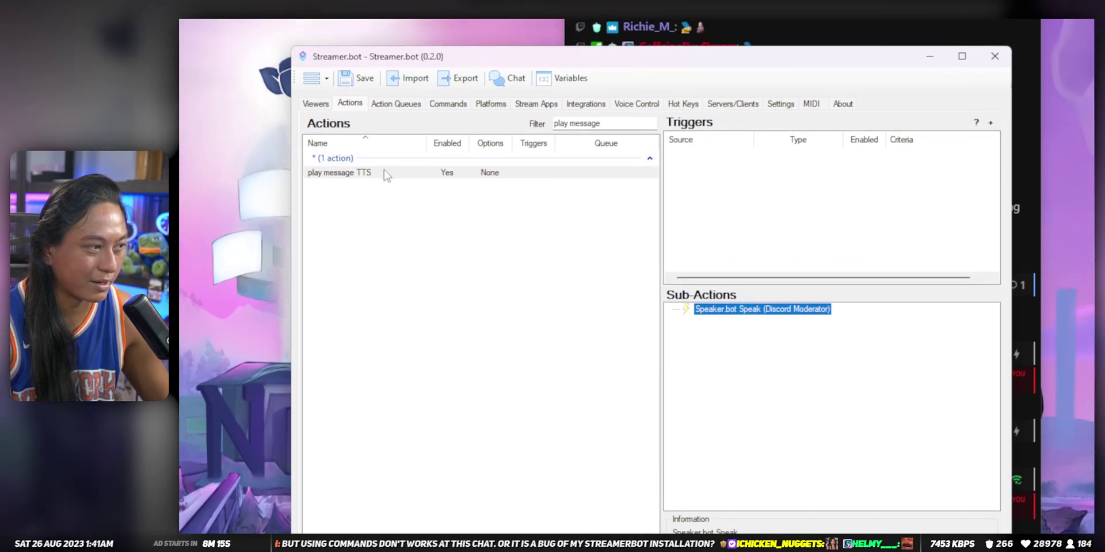
Review the play message TTS action and its Speaker.bot Speak sub-action
click(382, 124)
right_click(776, 311)
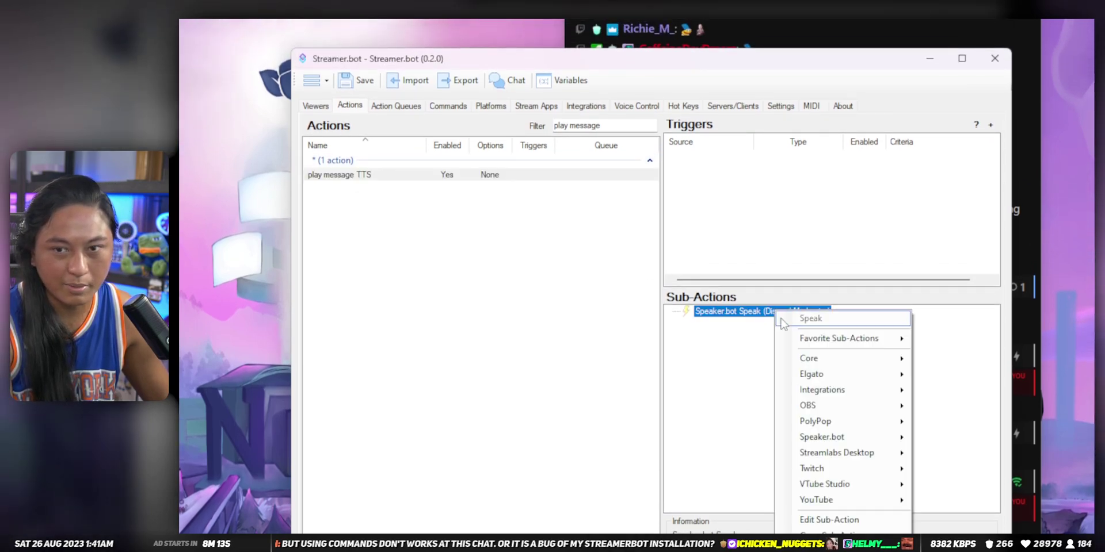
click(716, 282)
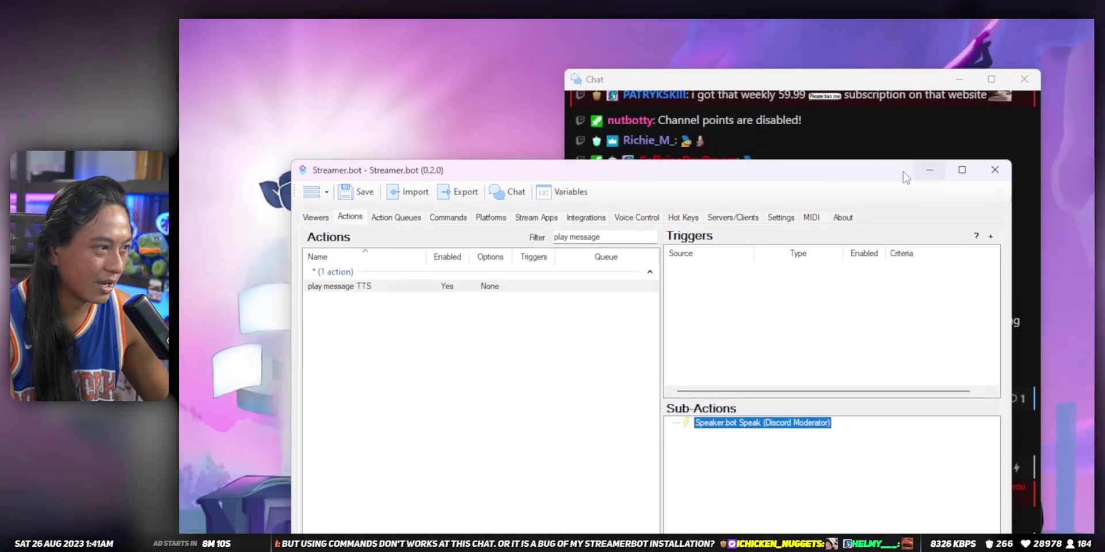
click(348, 287)
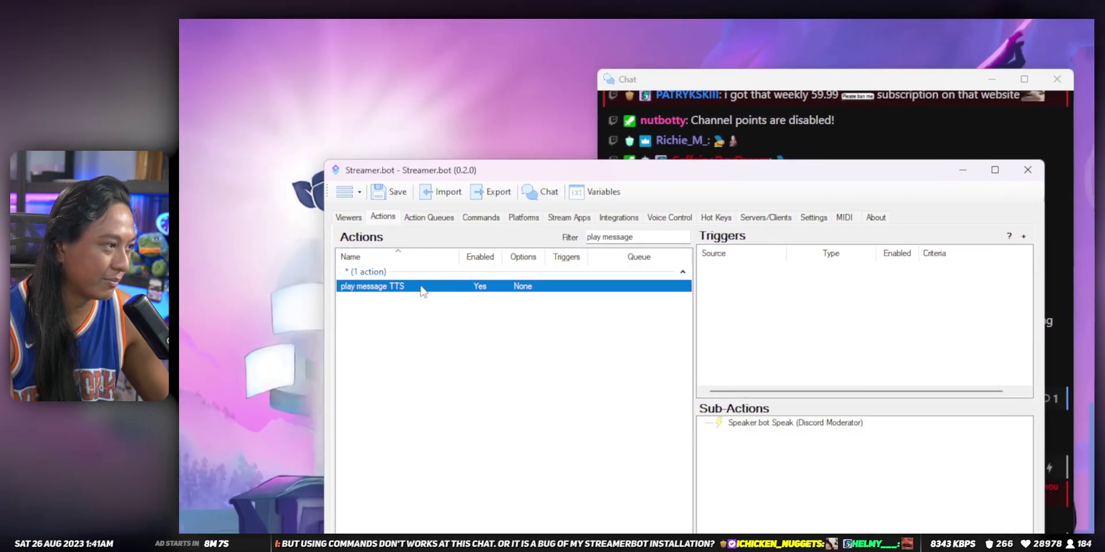
Minimize the Streamer.bot main window and open the chat settings to show Quick Action Bar slot 3
click(962, 171)
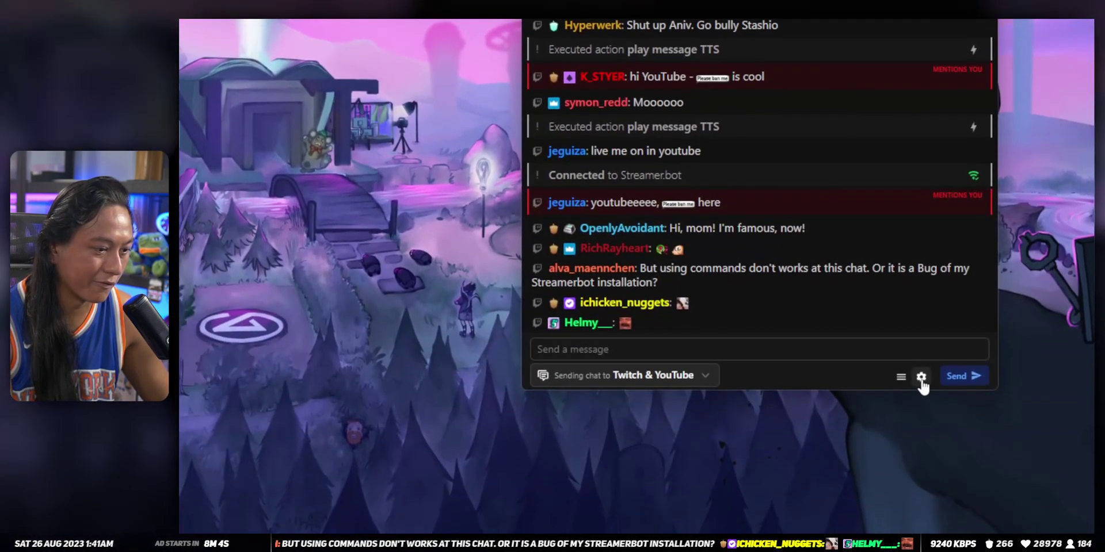
click(921, 382)
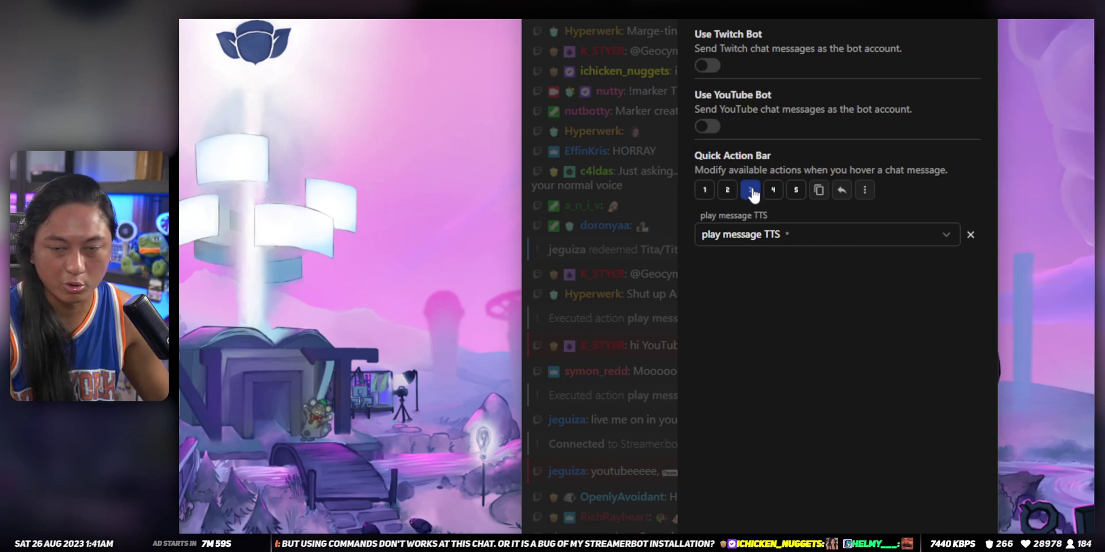
Assign the play message TTS action to Quick Action Bar slot 3, and show the action assigned to slot 1
click(839, 230)
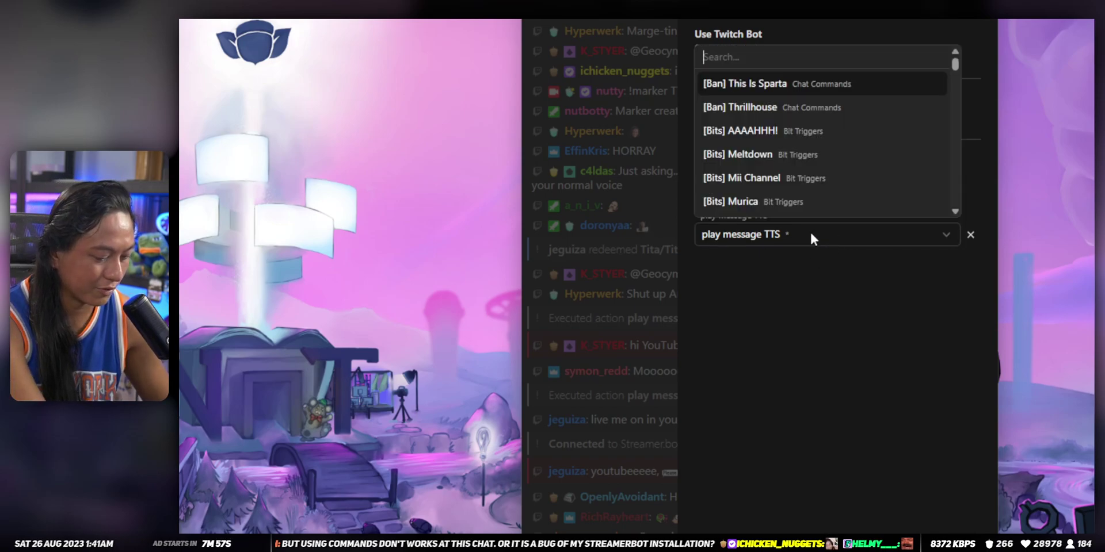
text(play mess)
click(836, 202)
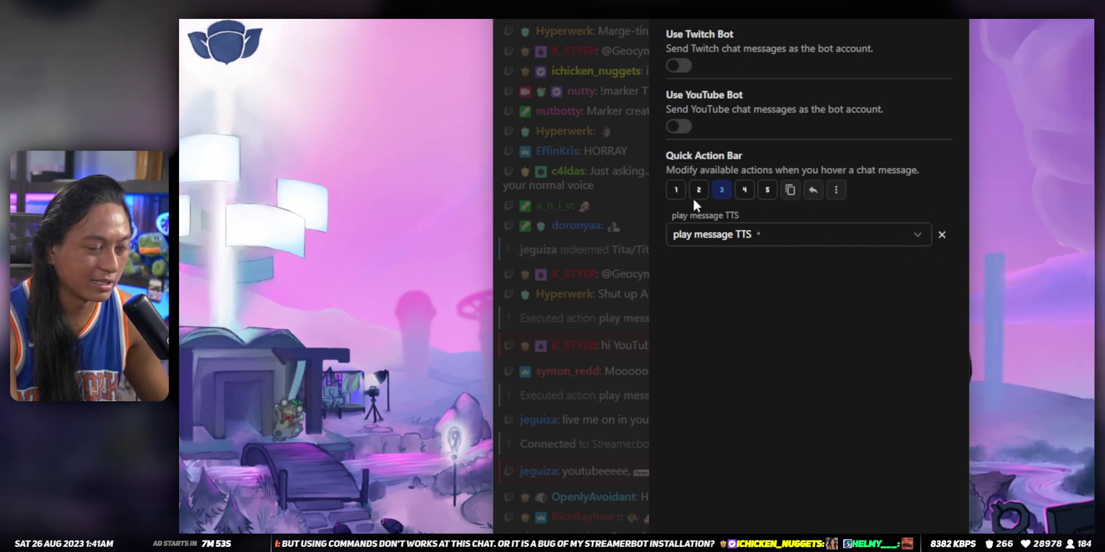
click(676, 190)
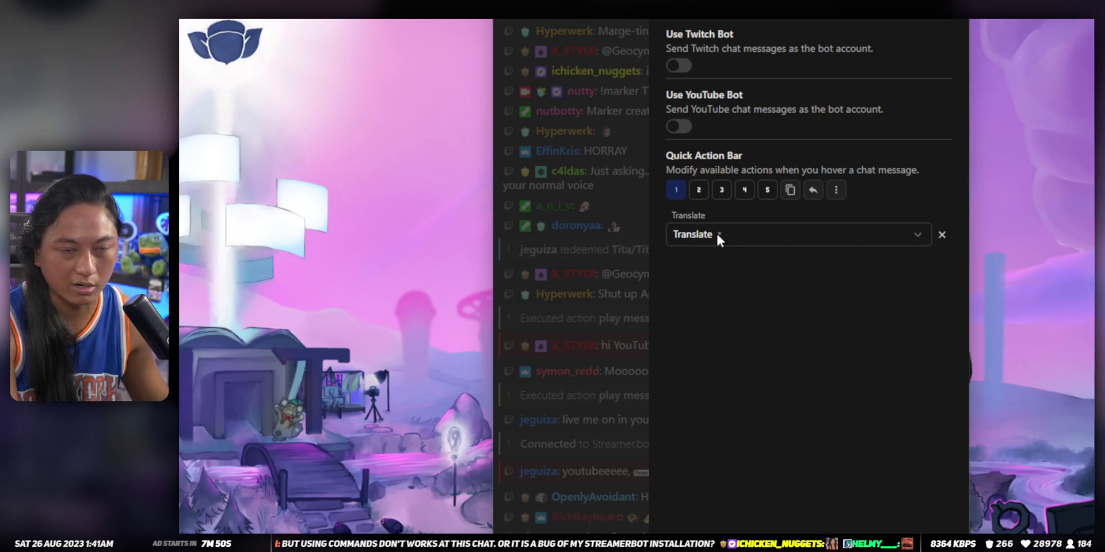
Switch to the main Streamer.bot window, filter the actions by "translate" and select the ungrouped Translate action
key(alt+Tab)
drag(579, 180, 491, 182)
text(t)
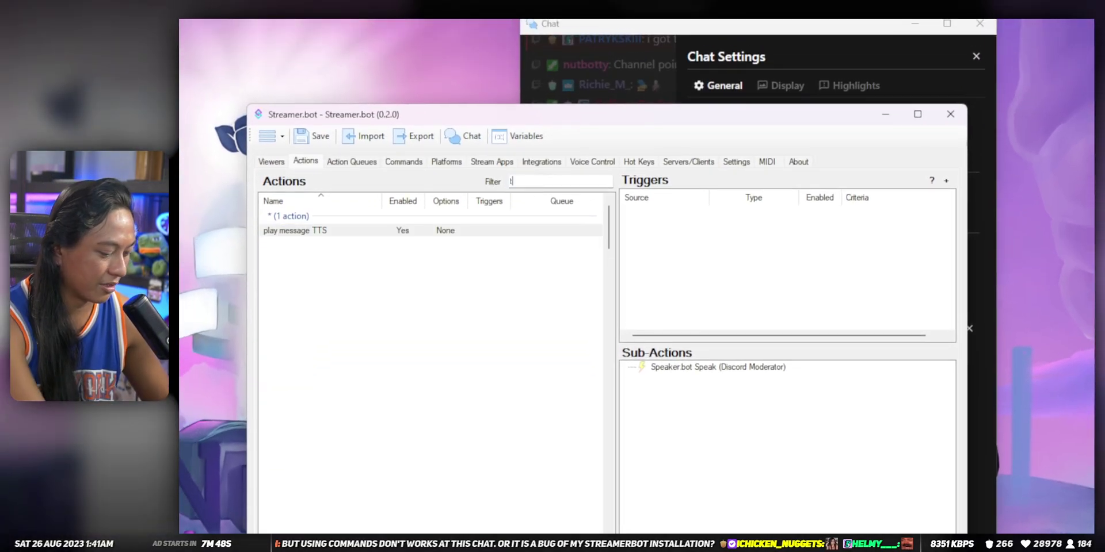
text(ranslate)
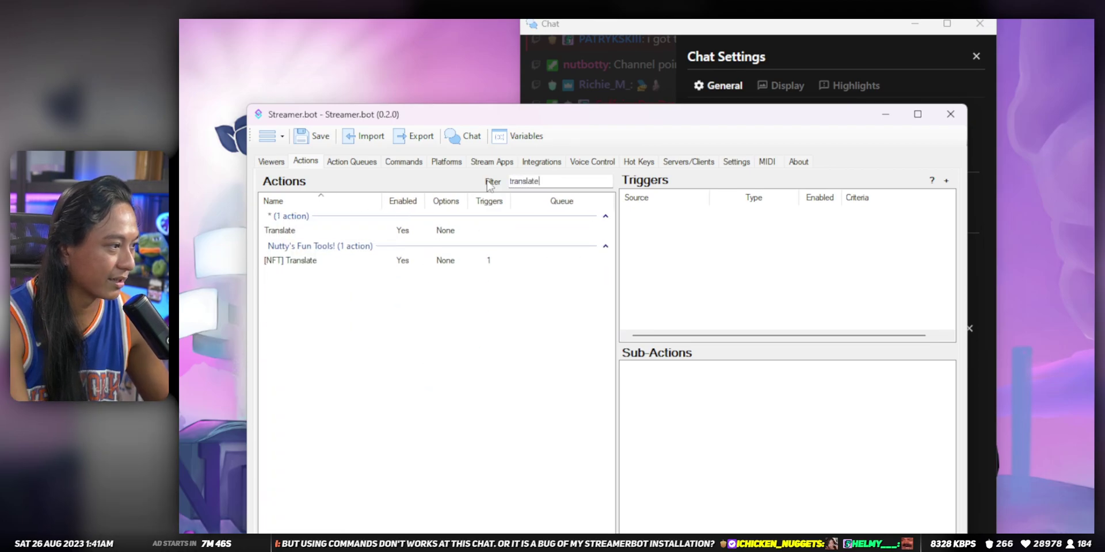
click(413, 231)
Open the Translate action's Execute Code sub-action, examine its C# code from Execute through the Translate method, and close it without saving
right_click(695, 408)
click(747, 392)
double_click(690, 165)
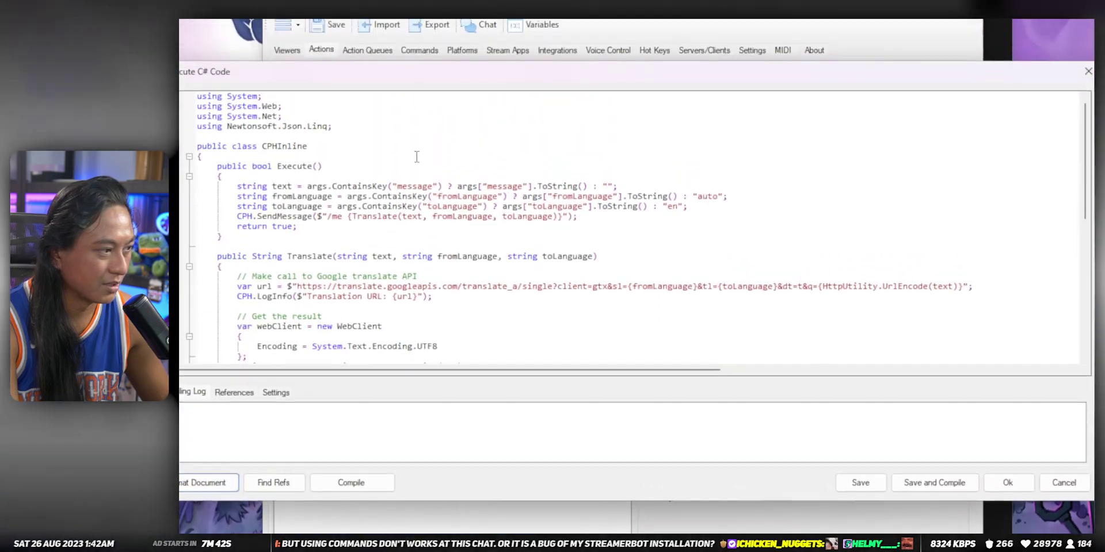
scroll(417, 294, down, 10)
scroll(590, 314, up, 10)
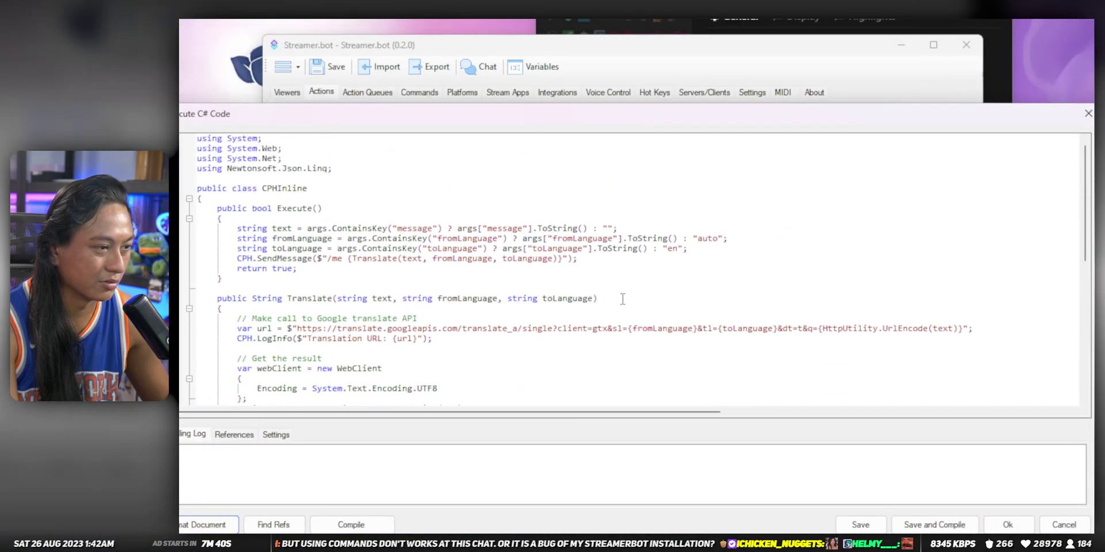
drag(624, 104, 511, 53)
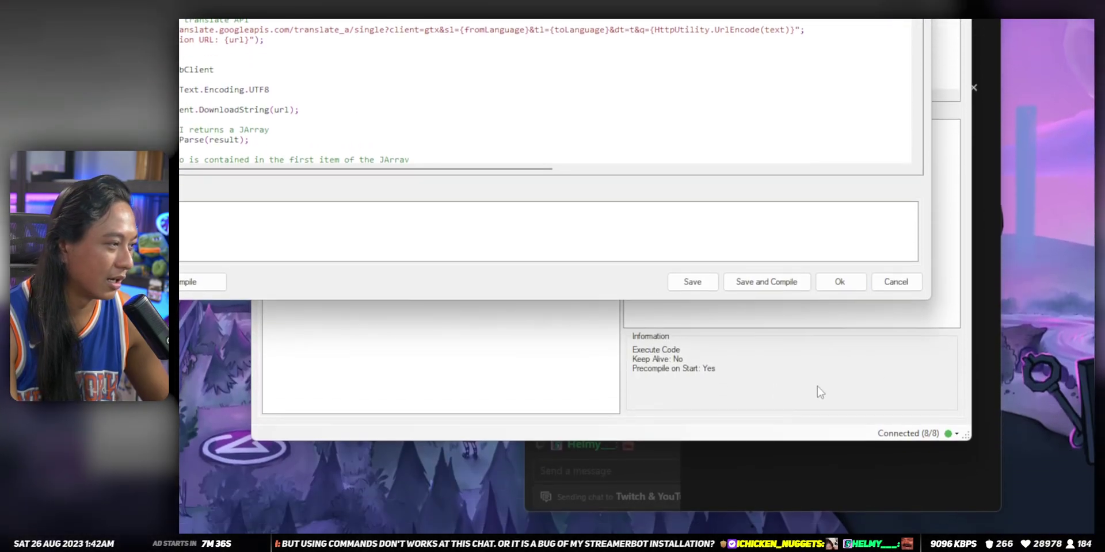
drag(931, 372, 880, 385)
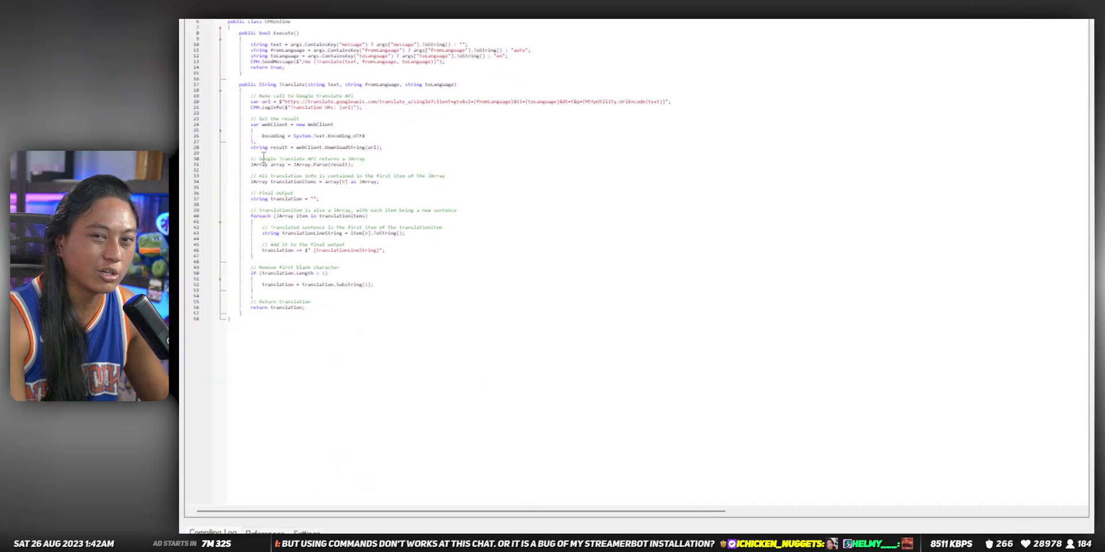
scroll(454, 265, up, 4)
scroll(675, 303, down, 2)
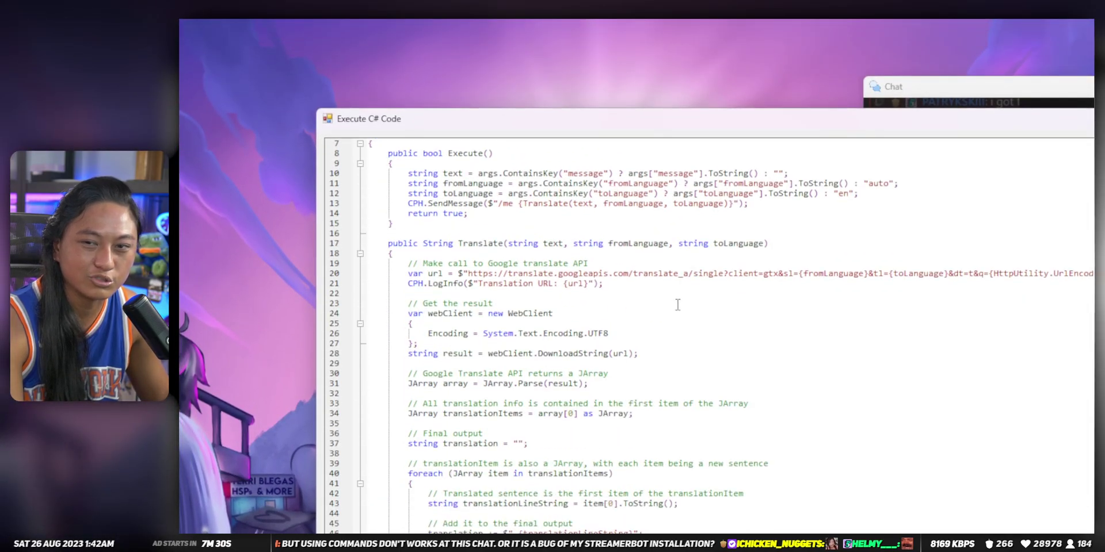
scroll(676, 303, up, 1)
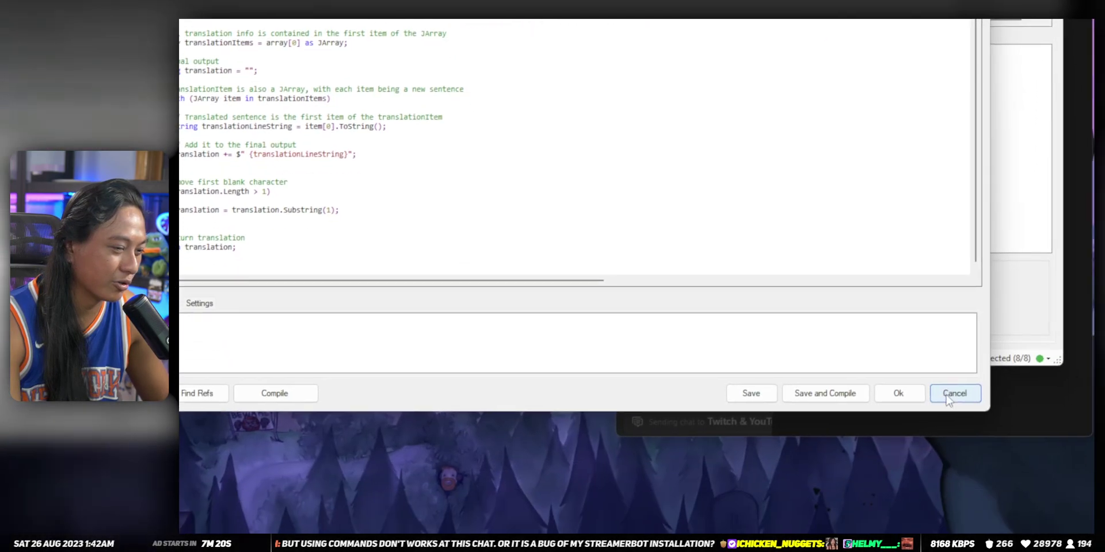
click(952, 396)
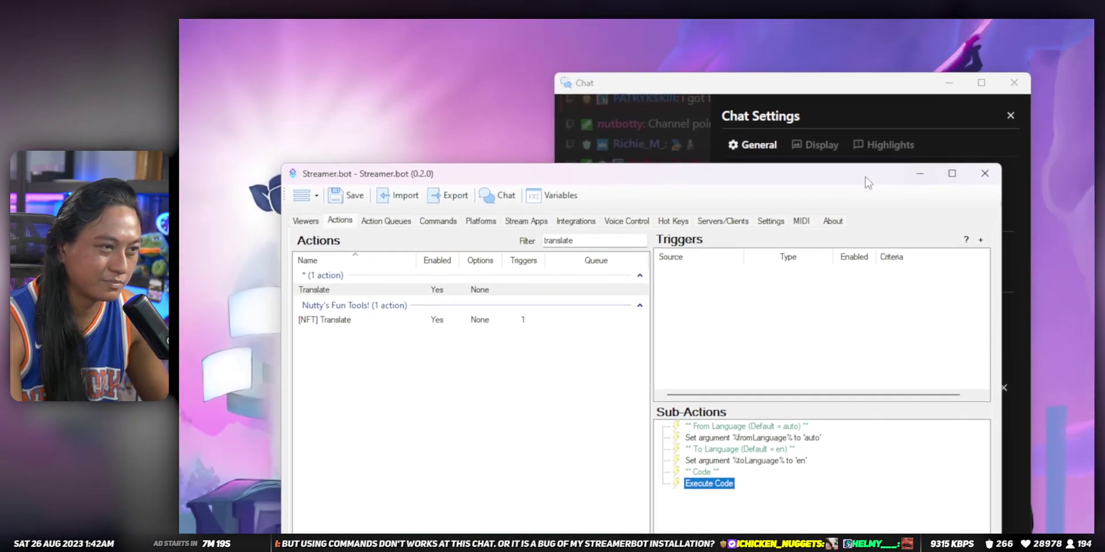
Move the main window aside, bring the chat window forward and close its chat settings
drag(922, 35, 754, 19)
click(799, 110)
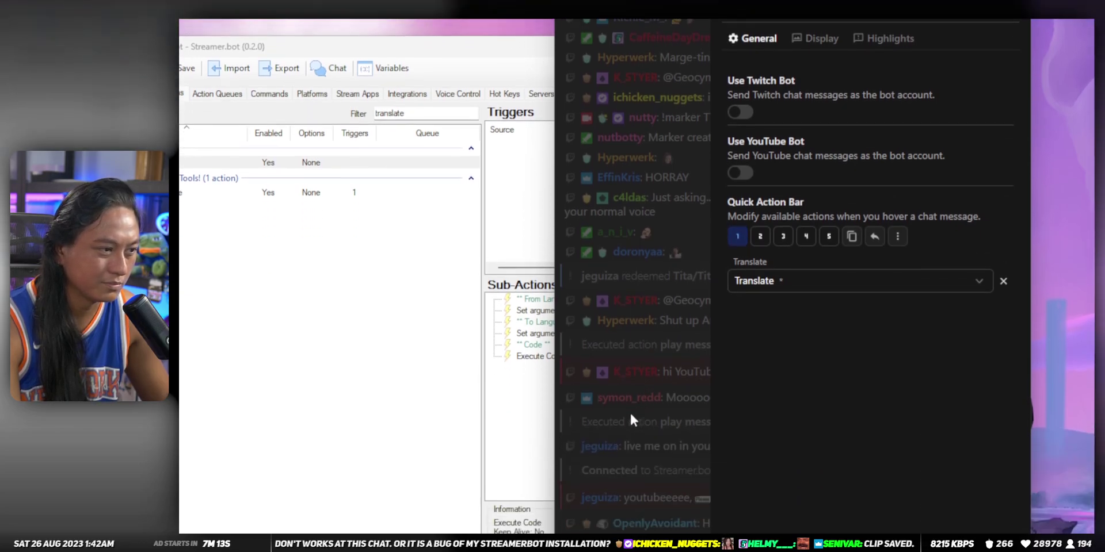
click(631, 518)
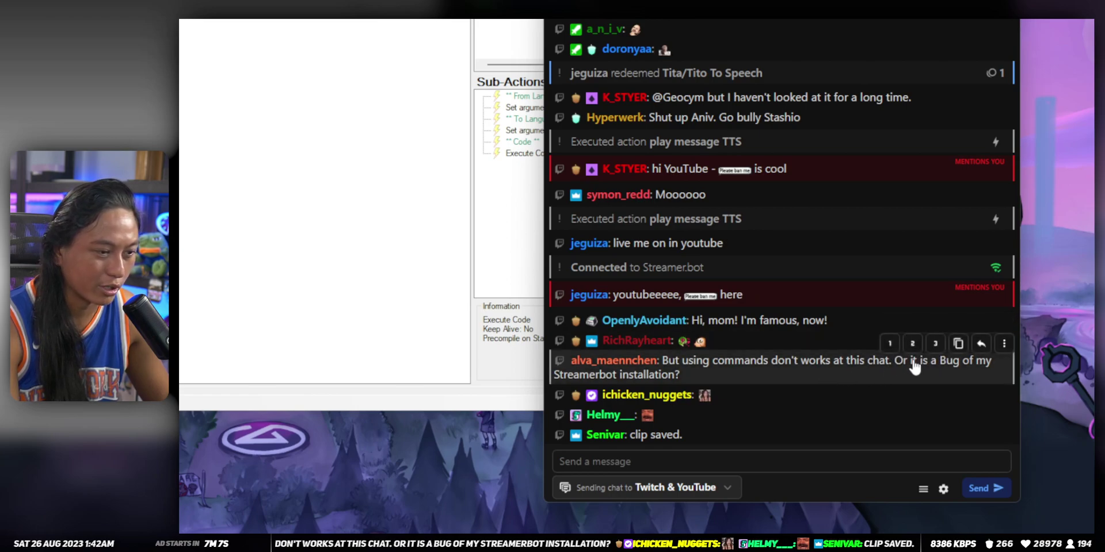
Run the Translate and play message TTS quick actions on the chat message about commands not working
click(891, 345)
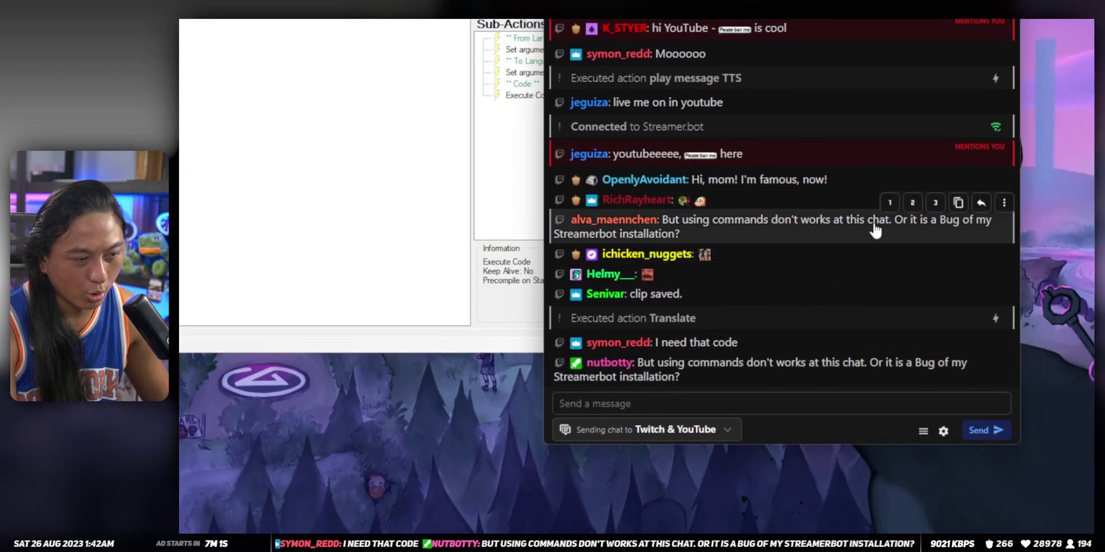
click(936, 204)
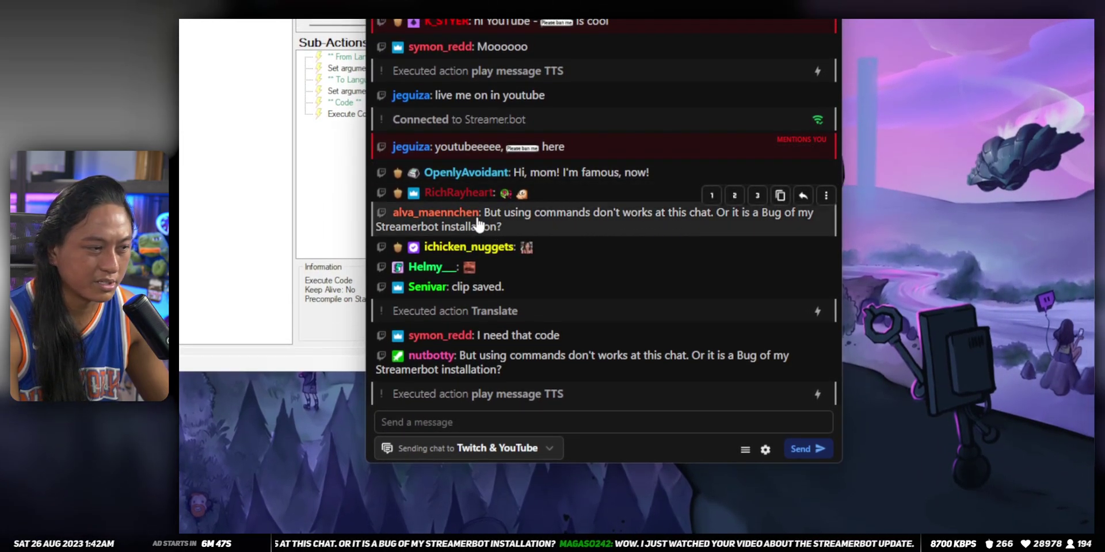
Run the Translate quick action on the Arabic chat message
click(521, 422)
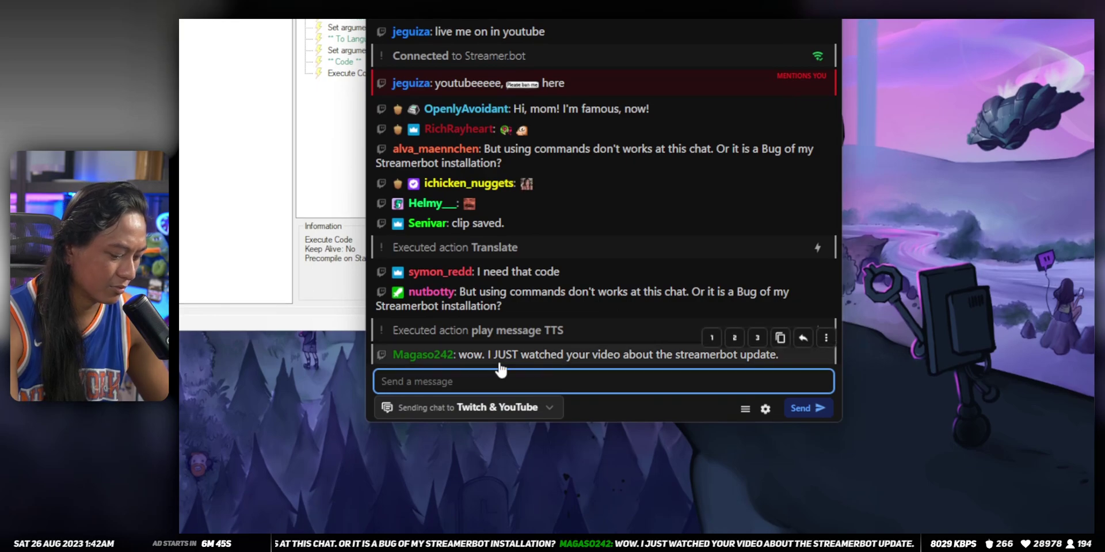
text(/)
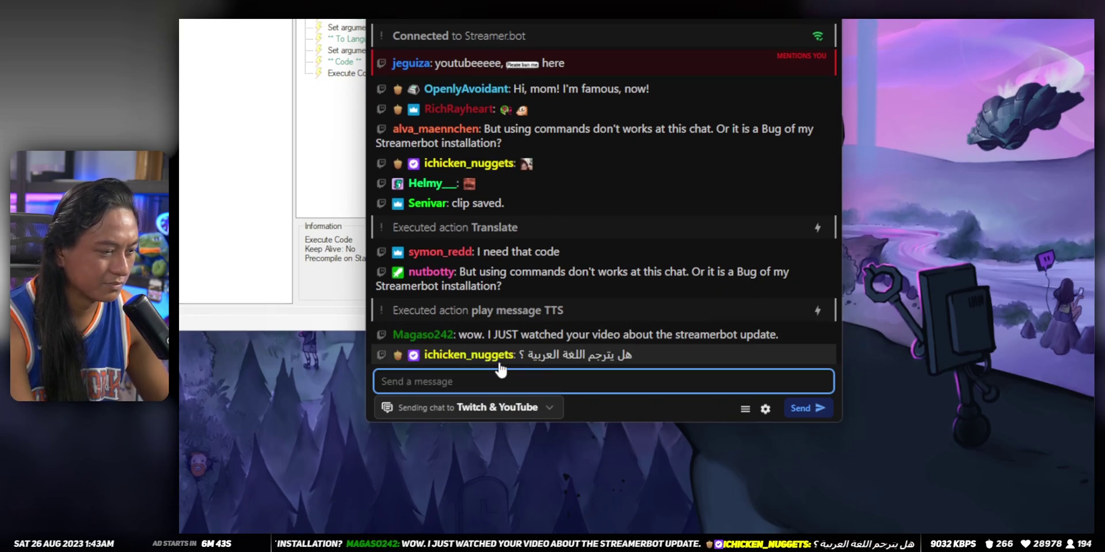
mouse_move(736, 361)
click(713, 339)
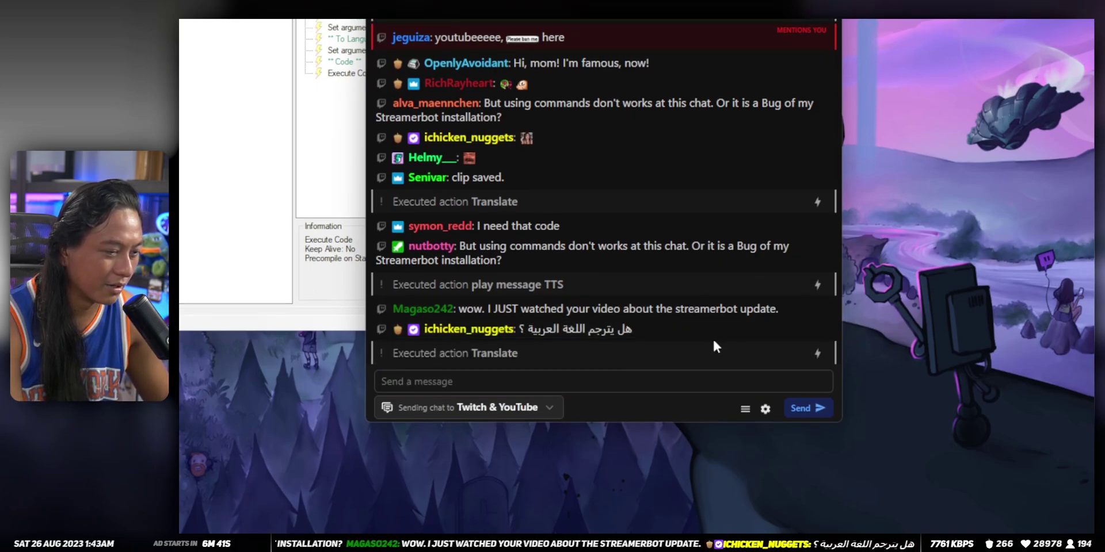